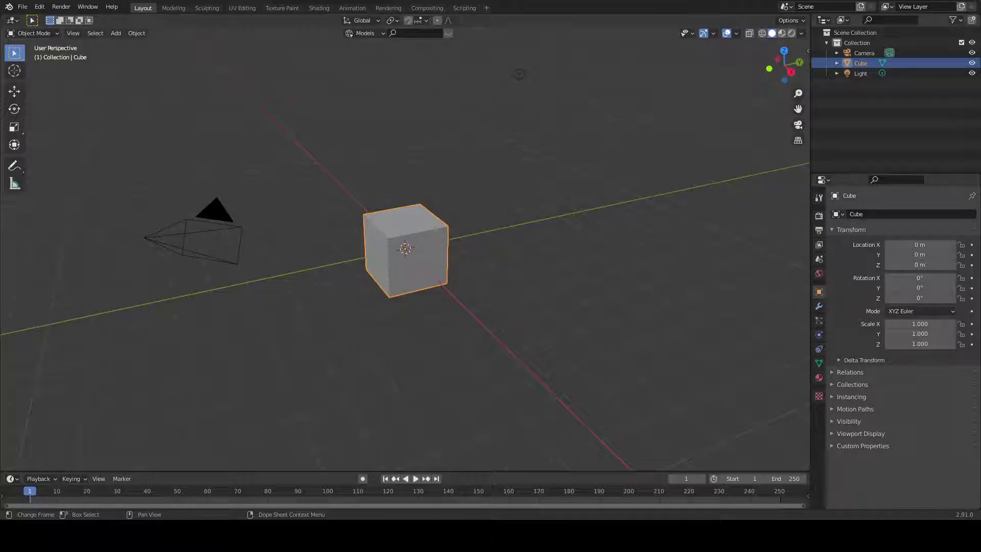
Delete the default cube, add a cylinder mesh, and enter Edit Mode on it
key("x")
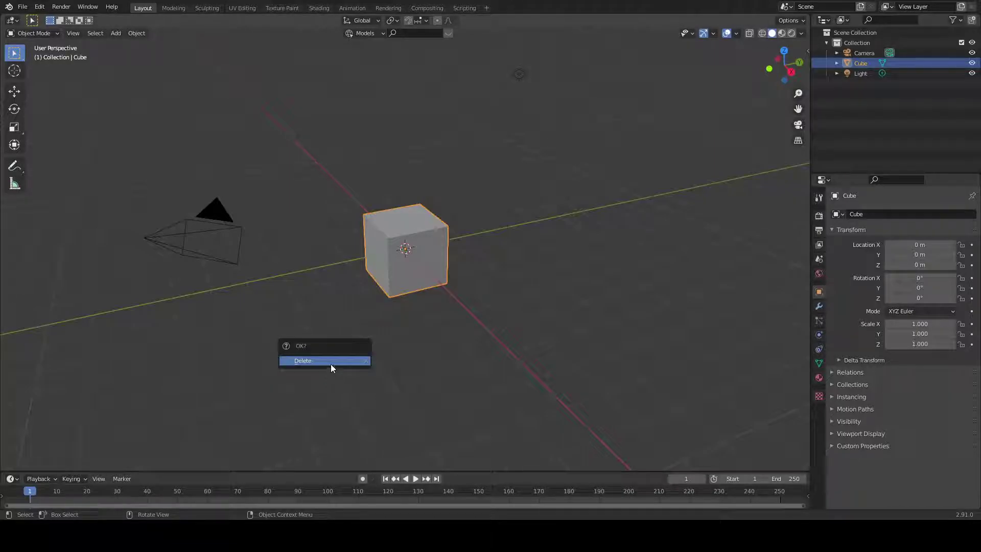
left_click(330, 364)
left_click(119, 35)
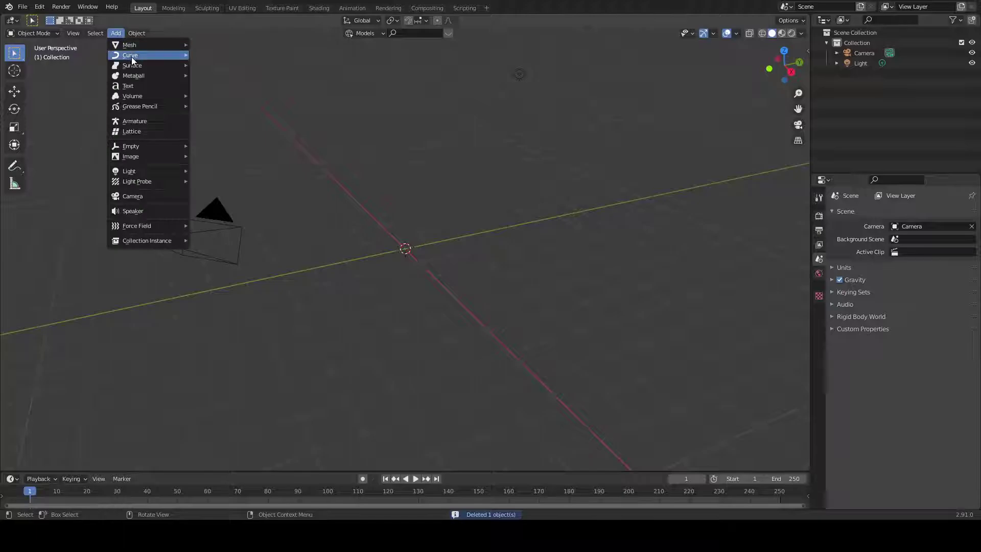
mouse_move(139, 45)
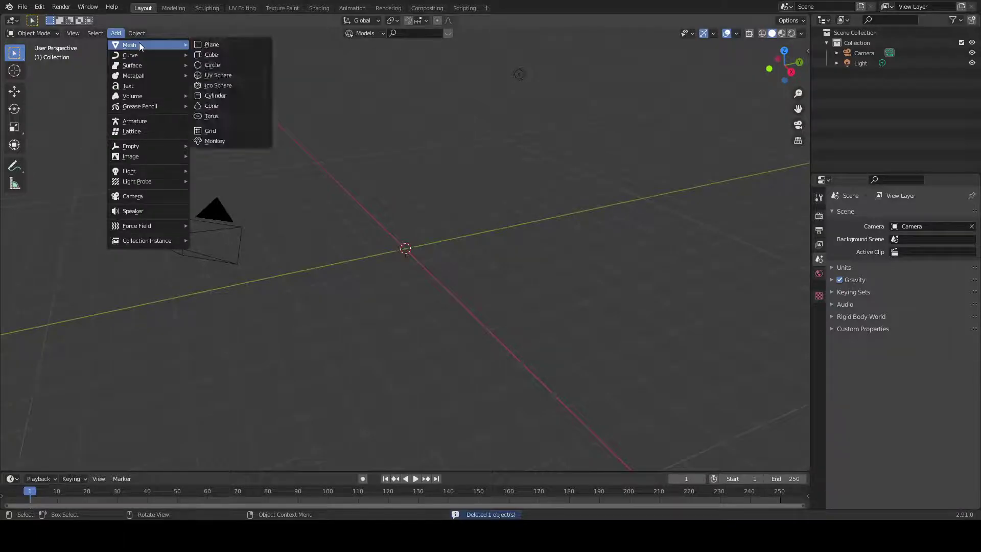
left_click(200, 95)
middle_click_drag(548, 369, 560, 353)
key("Tab")
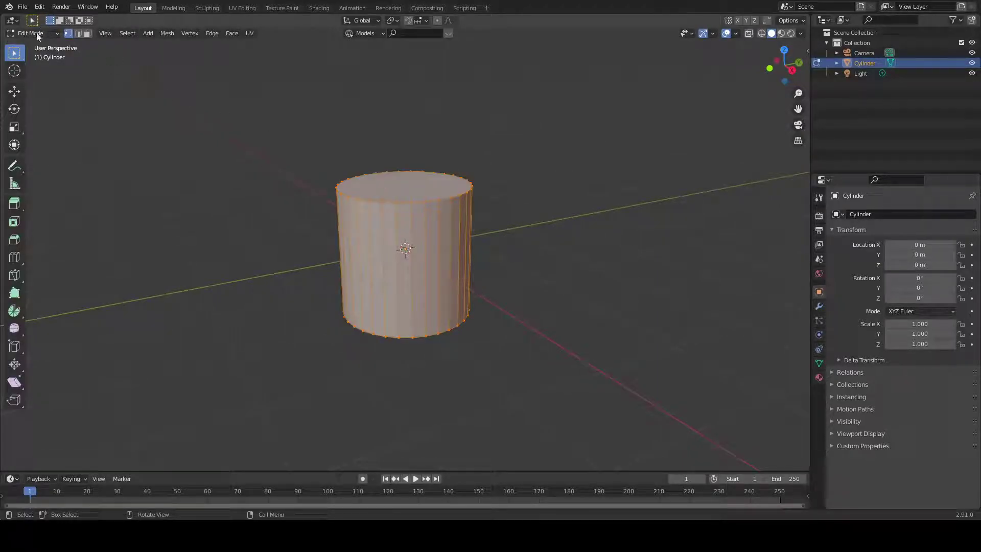
Cut five evenly spaced loops around the cylinder's side faces with Ctrl+R
left_click(87, 34)
left_click(404, 270)
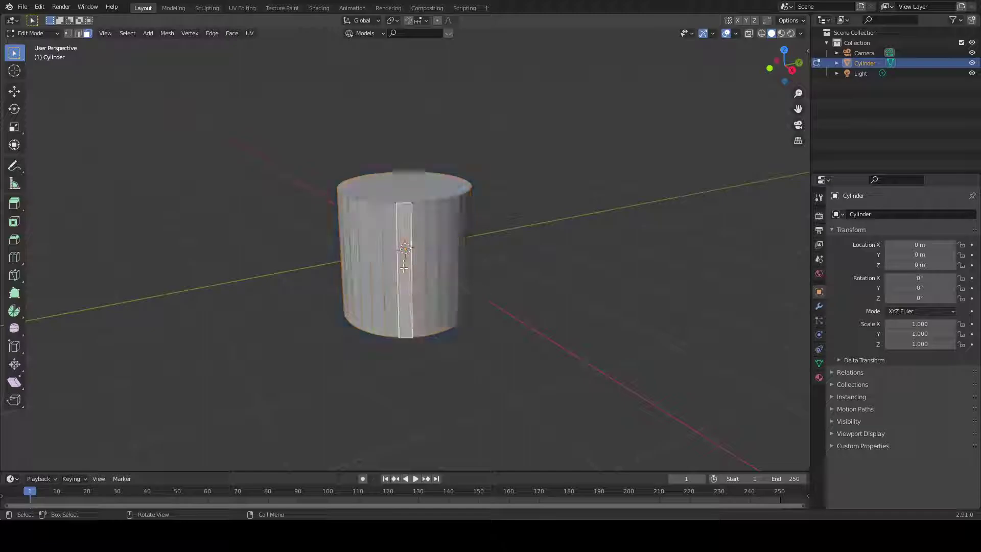
left_click(404, 270, "alt")
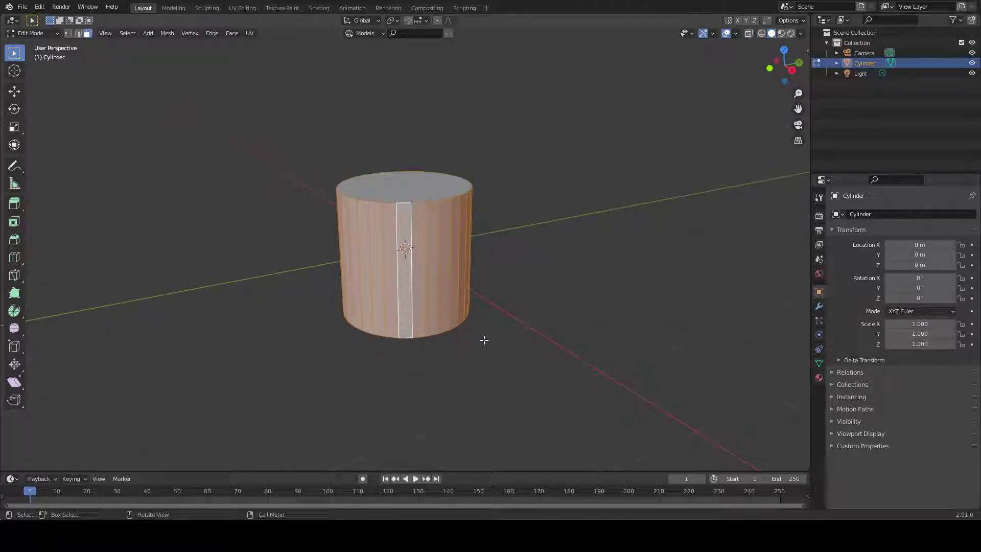
key("ctrl+r")
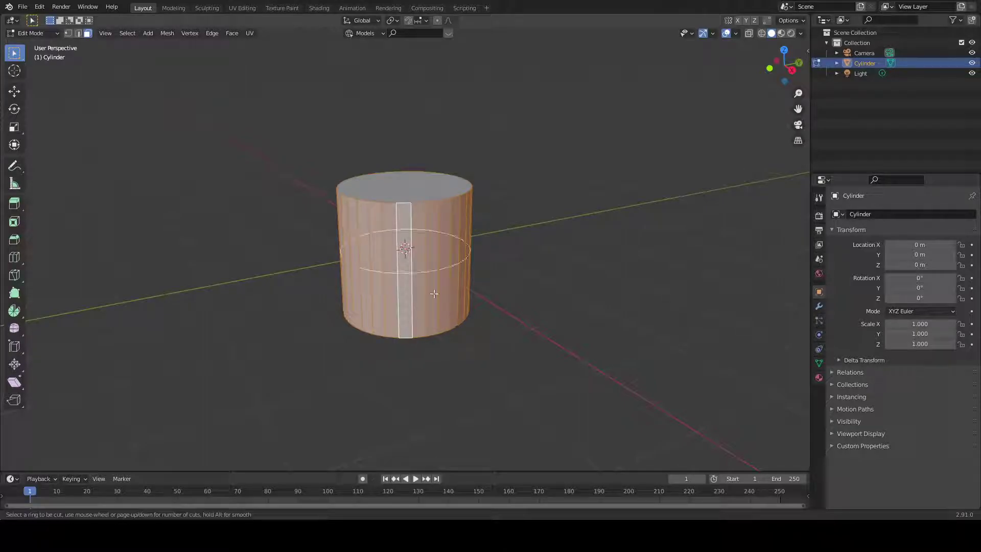
scroll(439, 282, "up", 4)
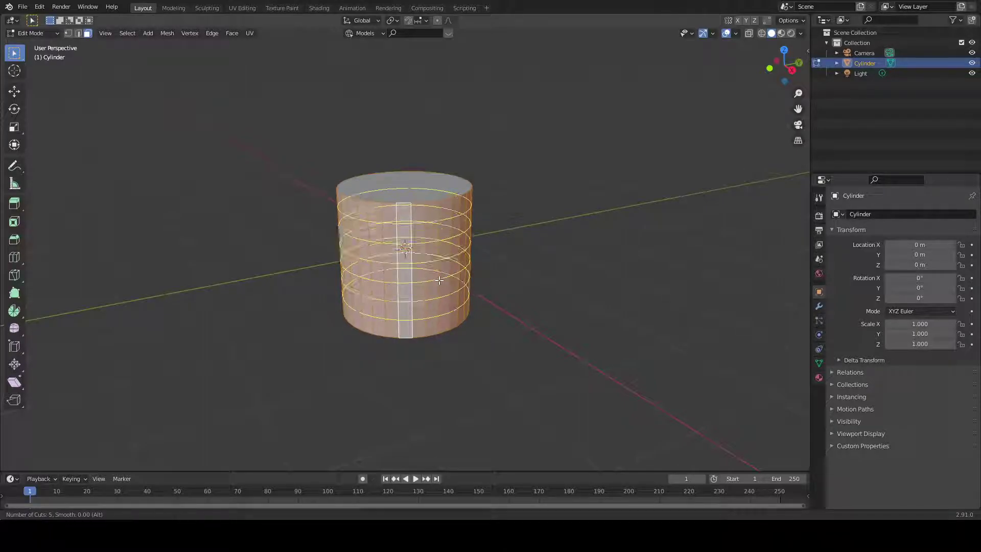
left_click(438, 281)
right_click(438, 281)
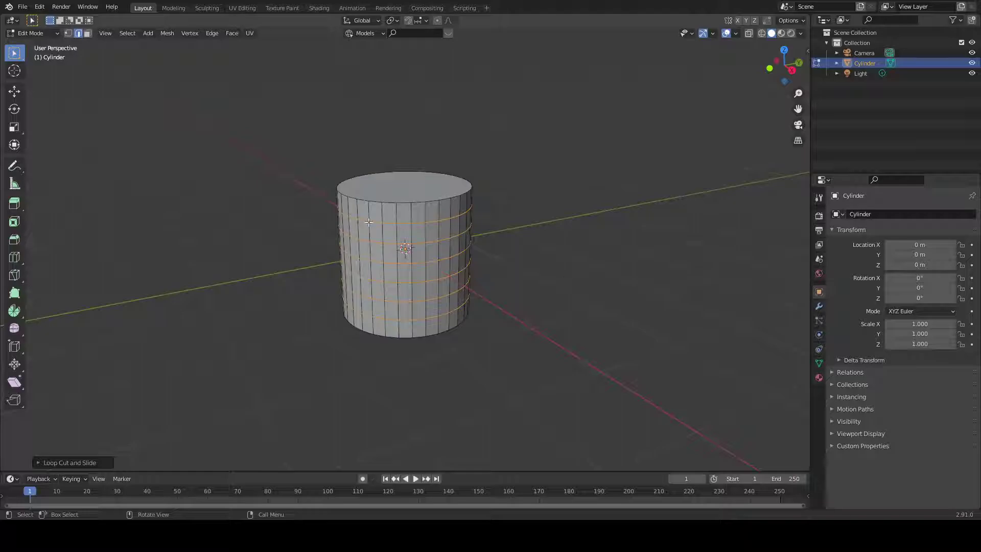
left_click(87, 33)
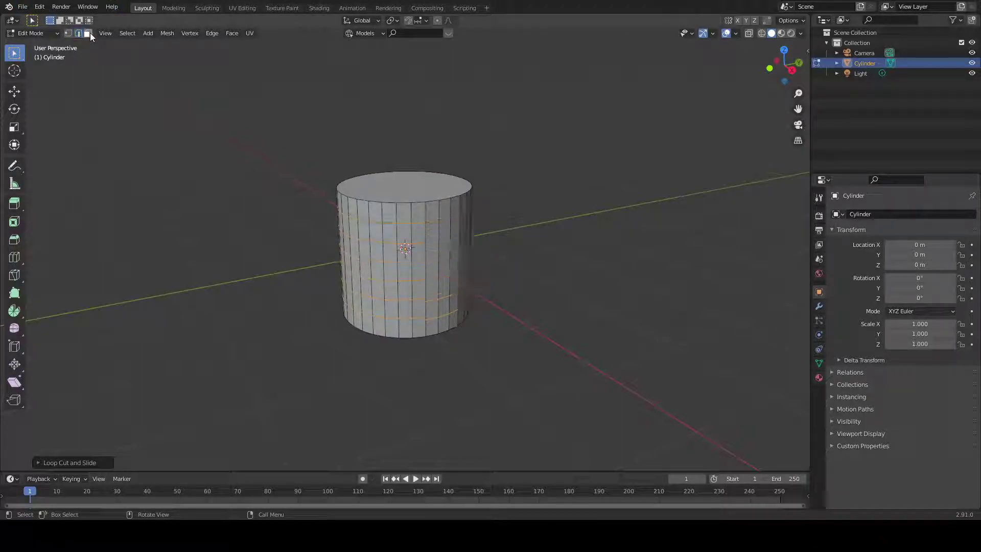
Extrude the upper ring of side faces in place and scale it outward into a brim
left_click(420, 231)
left_click(420, 231, "alt")
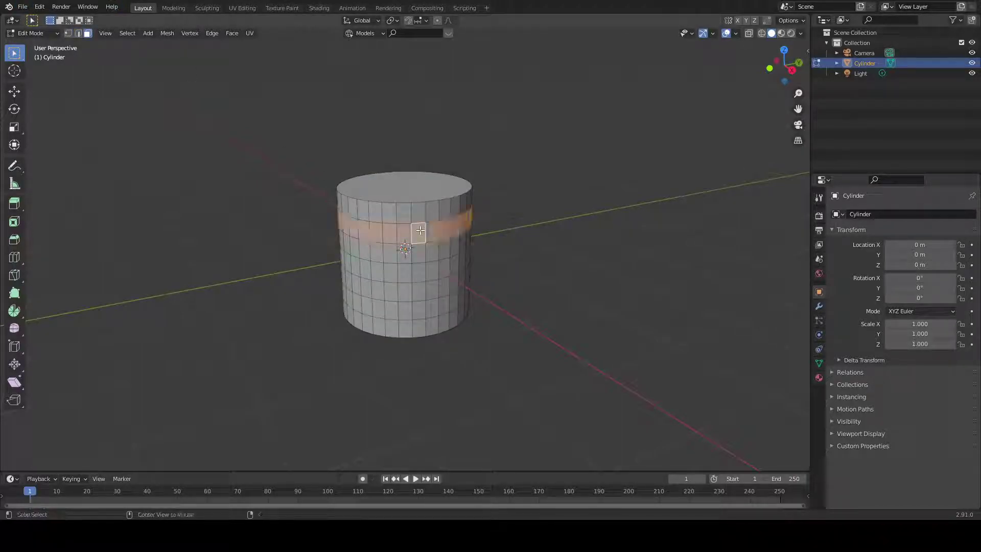
middle_click_drag(557, 283, 584, 296)
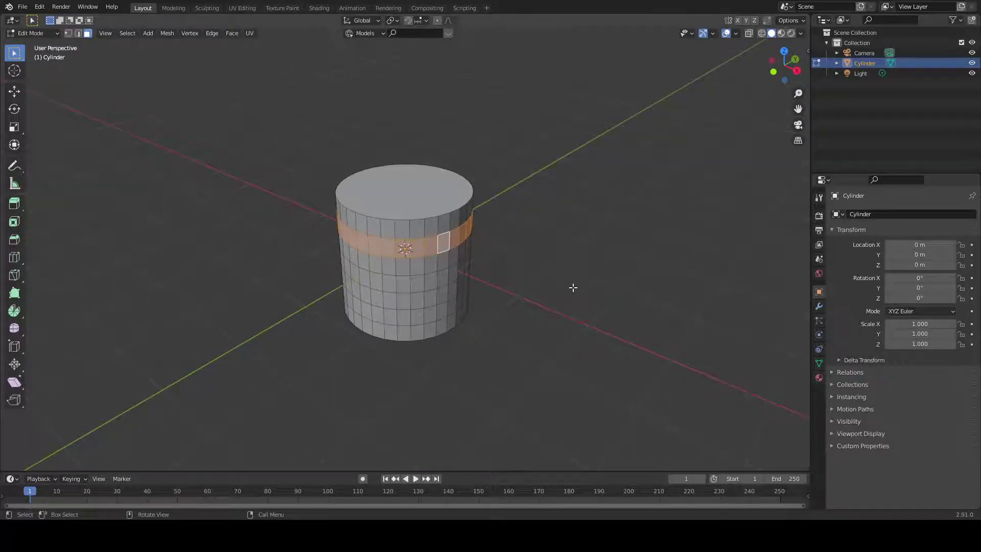
key("e")
right_click(573, 287)
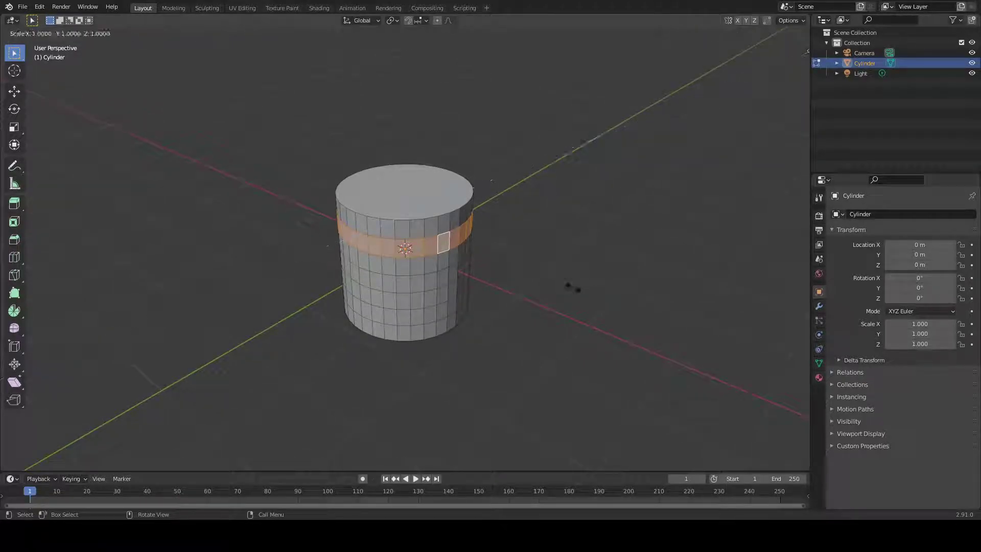
key("s")
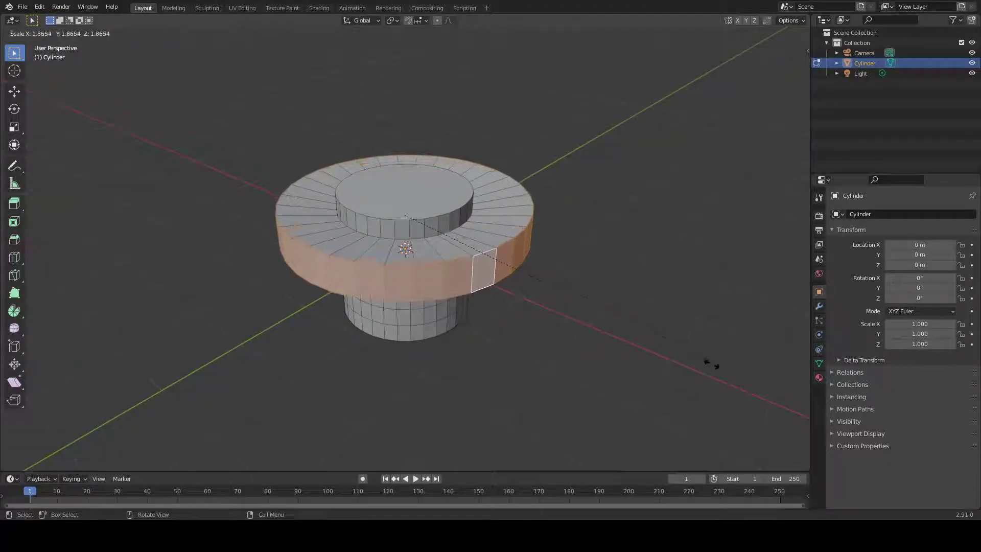
right_click(668, 340)
middle_click_drag(605, 338, 569, 311)
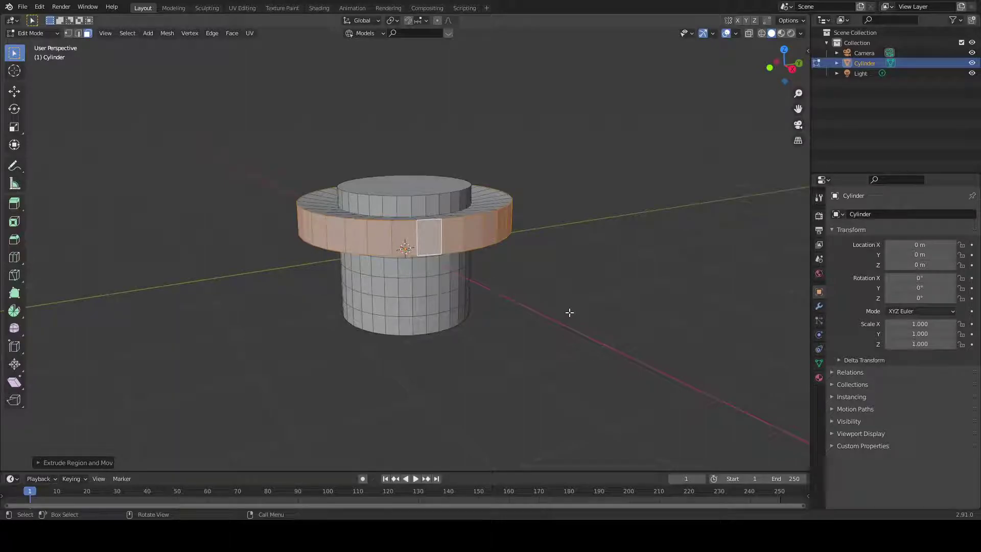
scroll(557, 297, "up", 3)
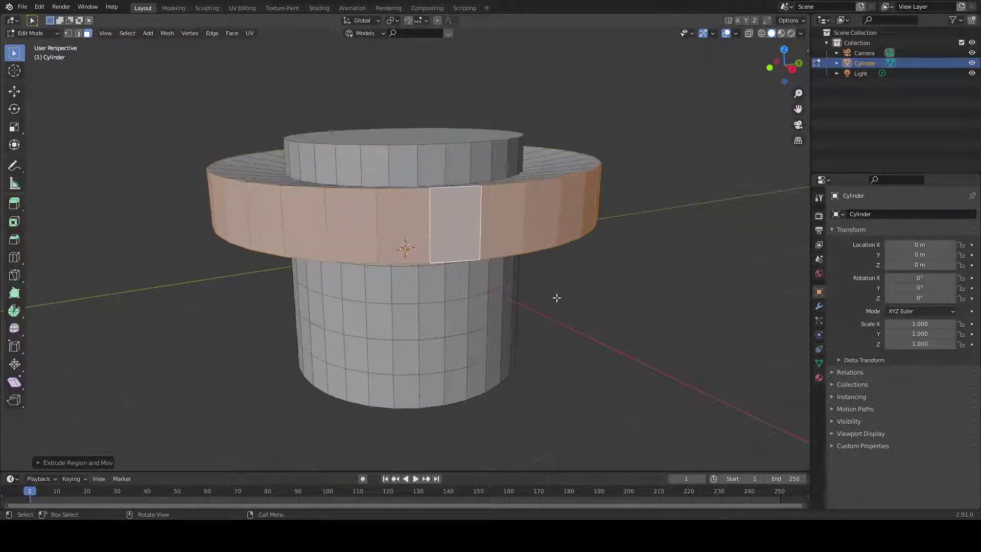
mouse_move(568, 308)
middle_mouse_down()
mouse_move(575, 287)
mouse_move(576, 313)
middle_mouse_up()
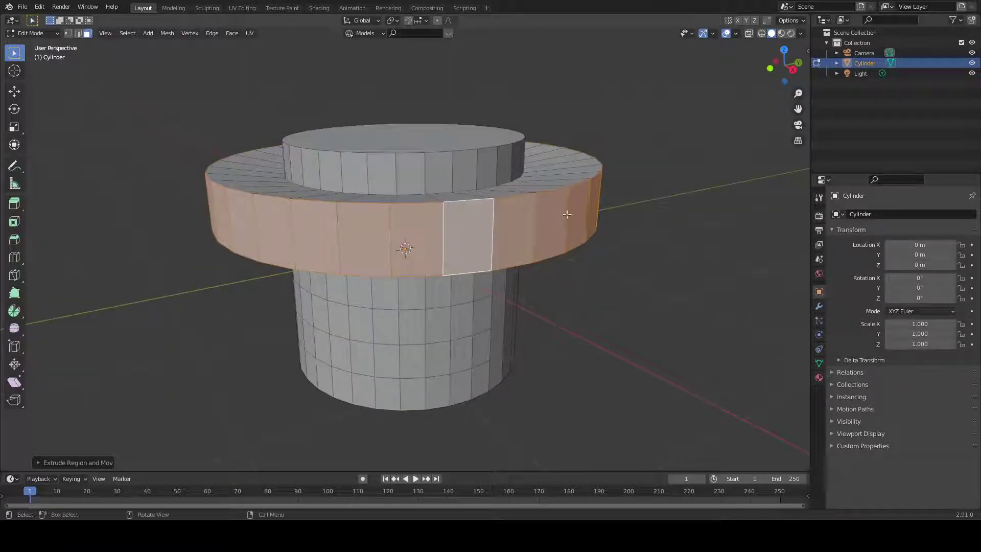
middle_click_drag(634, 180, 563, 238)
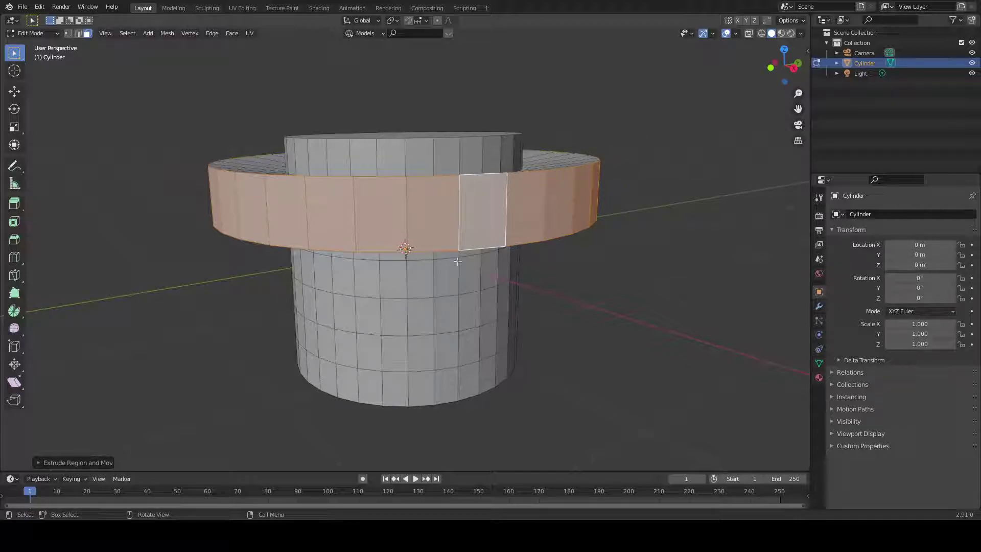
middle_click_drag(525, 290, 595, 236)
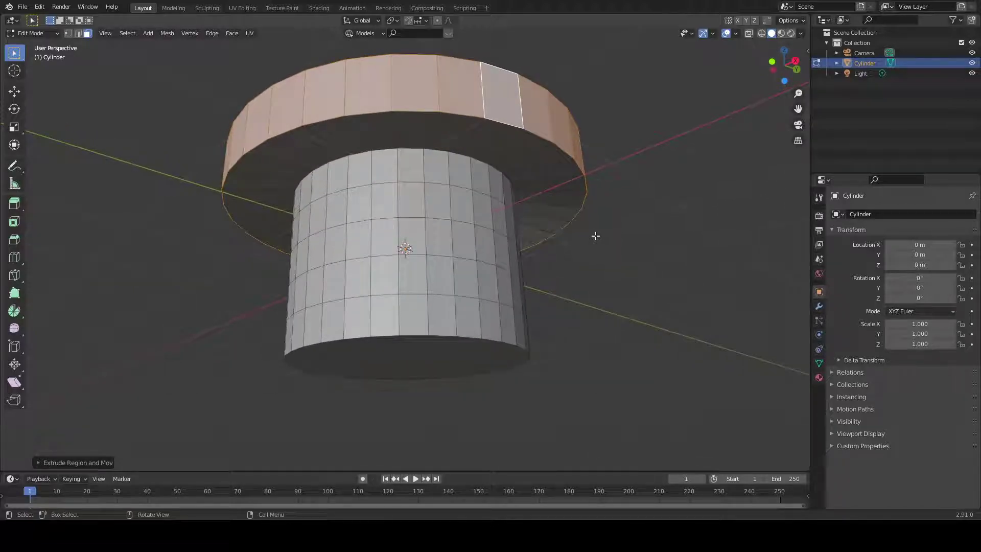
Extrude the bottom face ring along its normals into an even wider base band
left_click(470, 314)
left_click(469, 316, "alt")
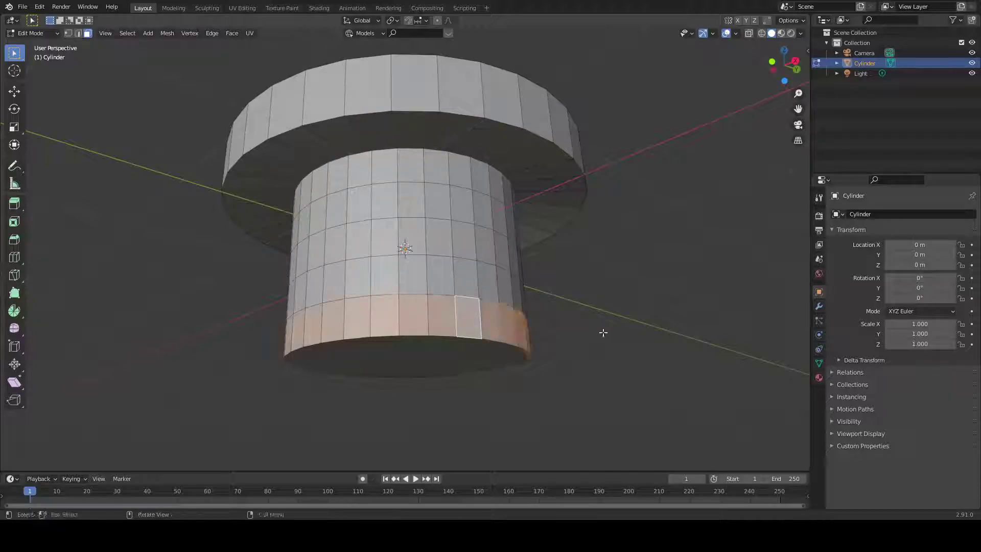
middle_click_drag(602, 333, 590, 385)
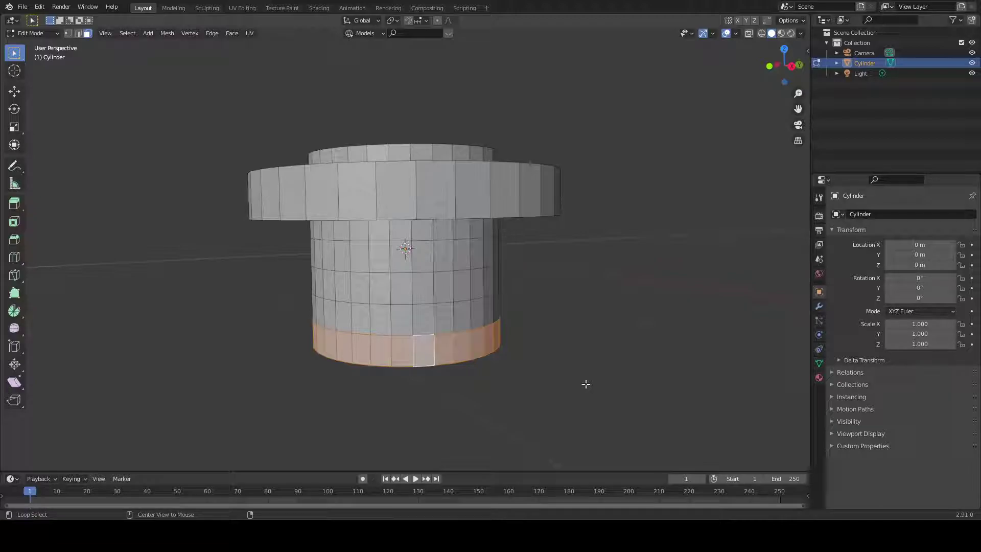
key("alt+e")
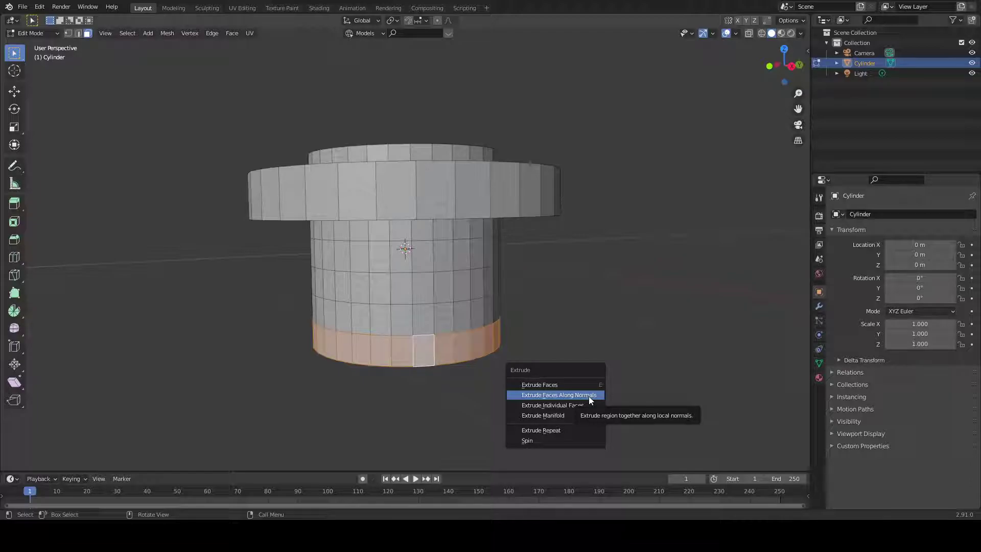
left_click(589, 396)
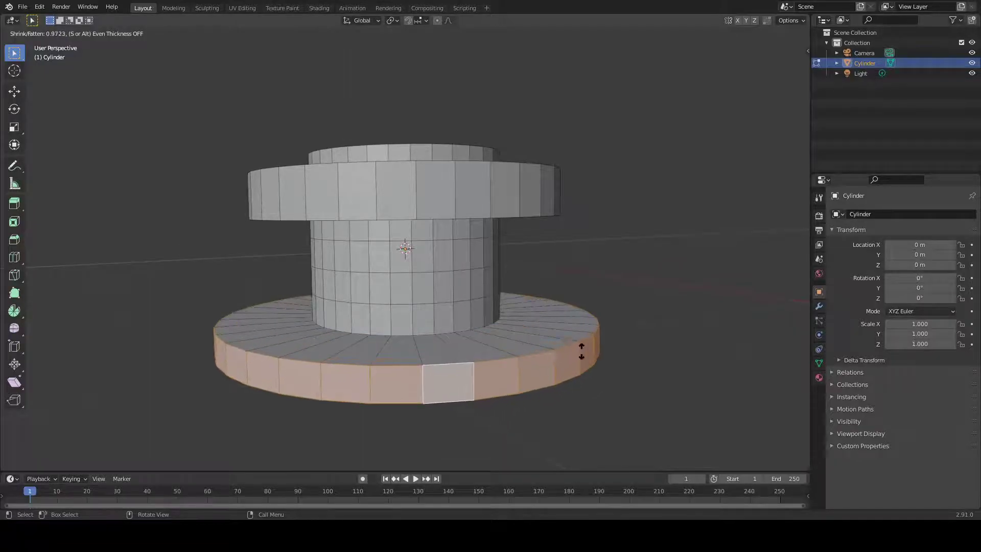
left_click(578, 341)
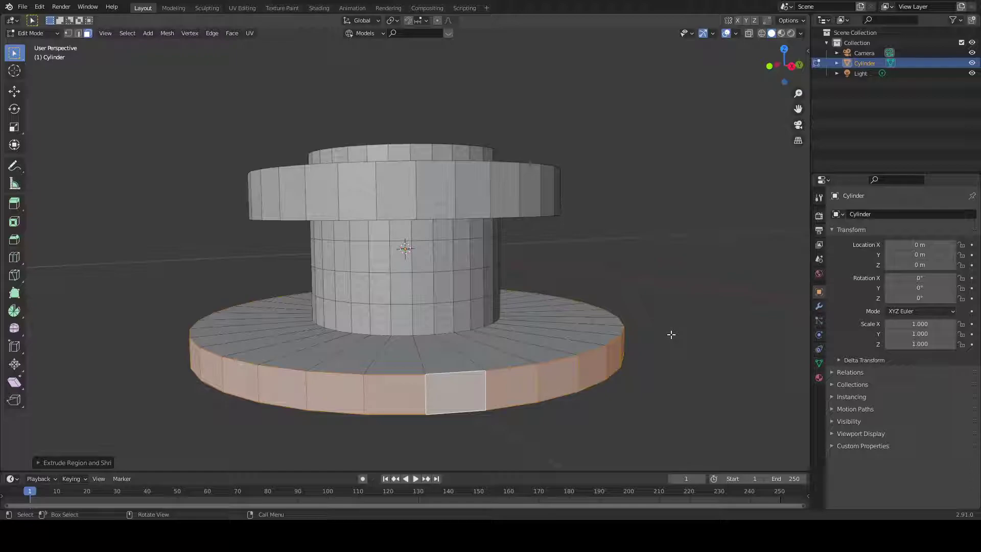
middle_click_drag(661, 311, 633, 299)
Select the full face loop around the hub's middle, between flange and base band
left_click(356, 360)
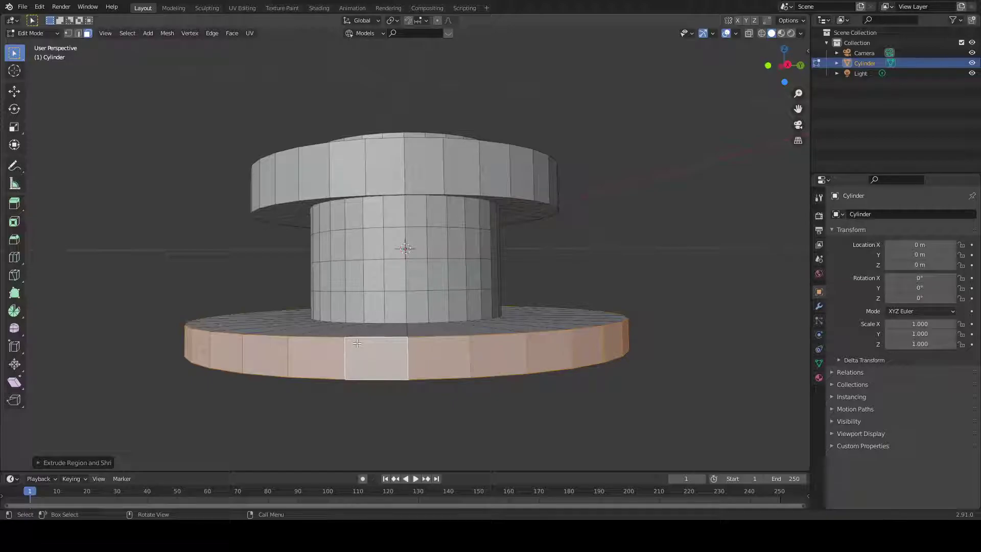
middle_click_drag(685, 171, 587, 293)
left_click(440, 296)
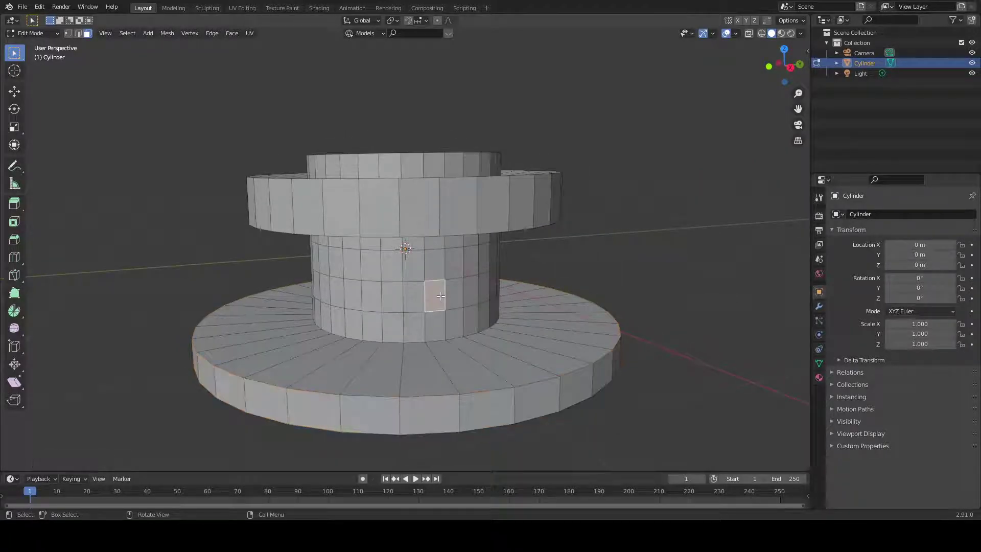
left_click(440, 295, "alt")
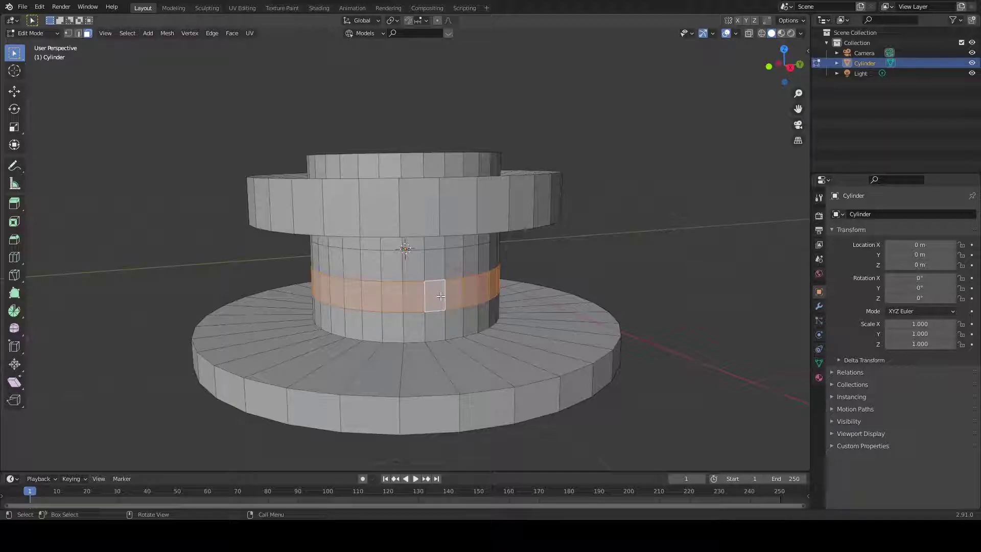
Extrude each middle-ring face individually into long spokes, then view them from above
right_click(441, 296)
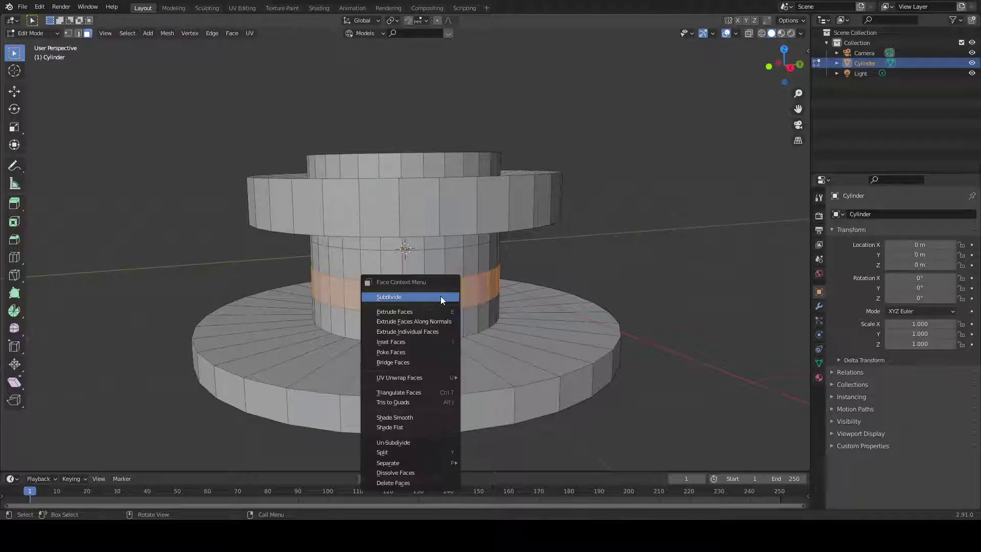
left_click(419, 333)
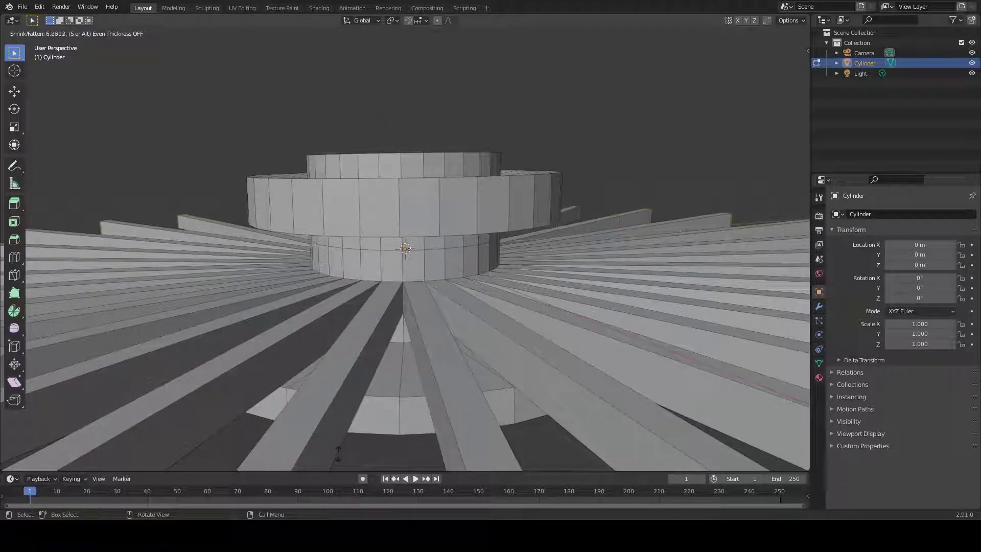
left_click(335, 52)
scroll(452, 282, "down", 3)
middle_click_drag(475, 371, 462, 97)
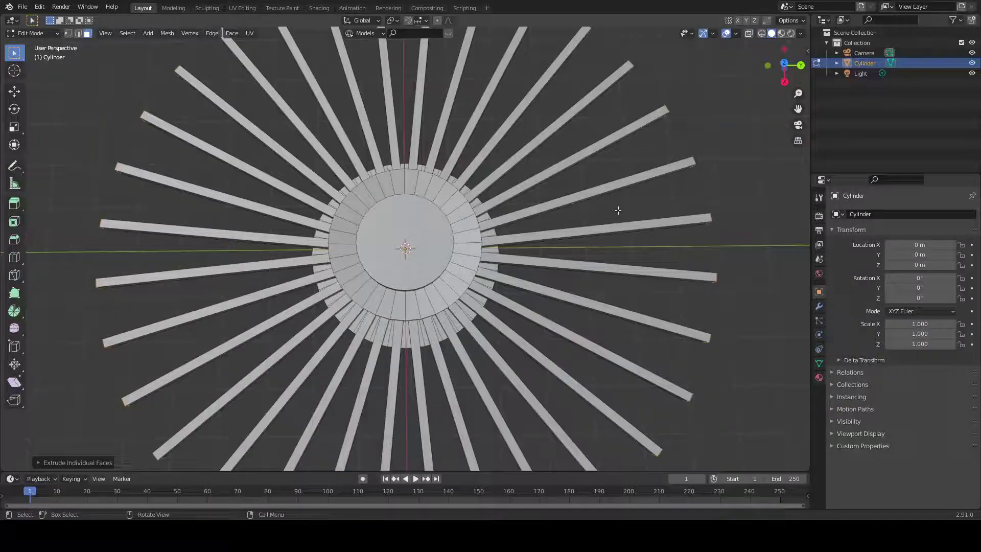
scroll(643, 233, "down", 2)
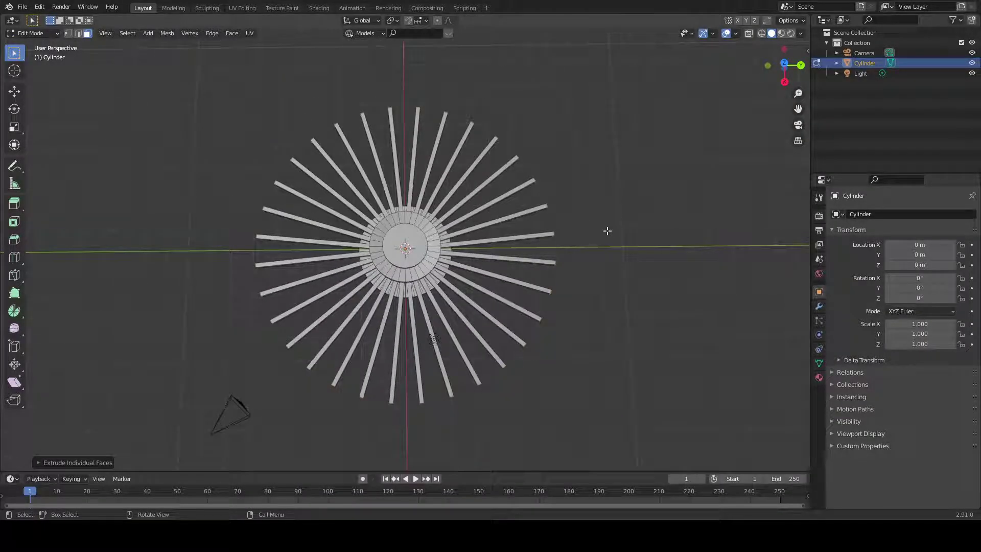
Scale the spoke end faces outward so the spokes reach farther from the hub
key("s")
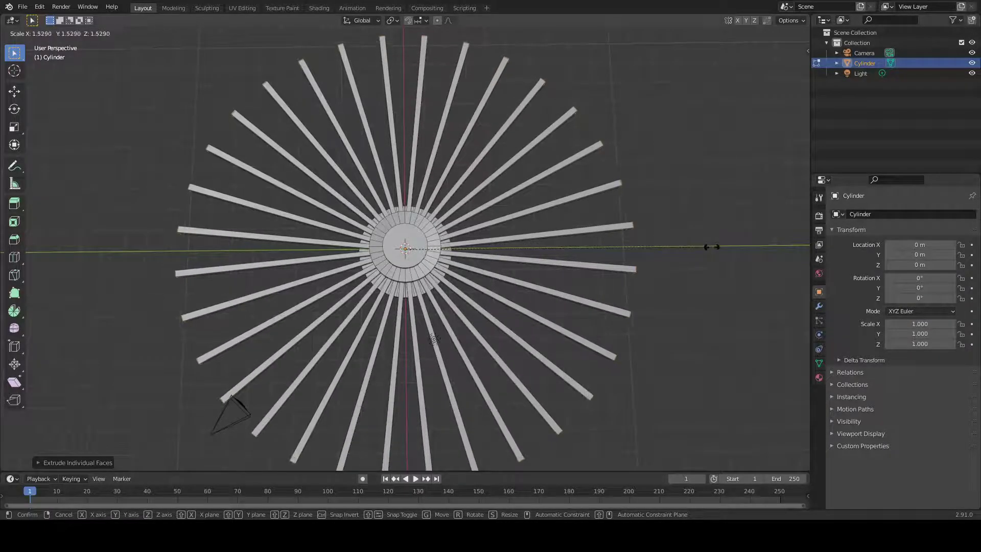
left_click(678, 237)
middle_click_drag(664, 236, 641, 234)
scroll(656, 229, "down", 3)
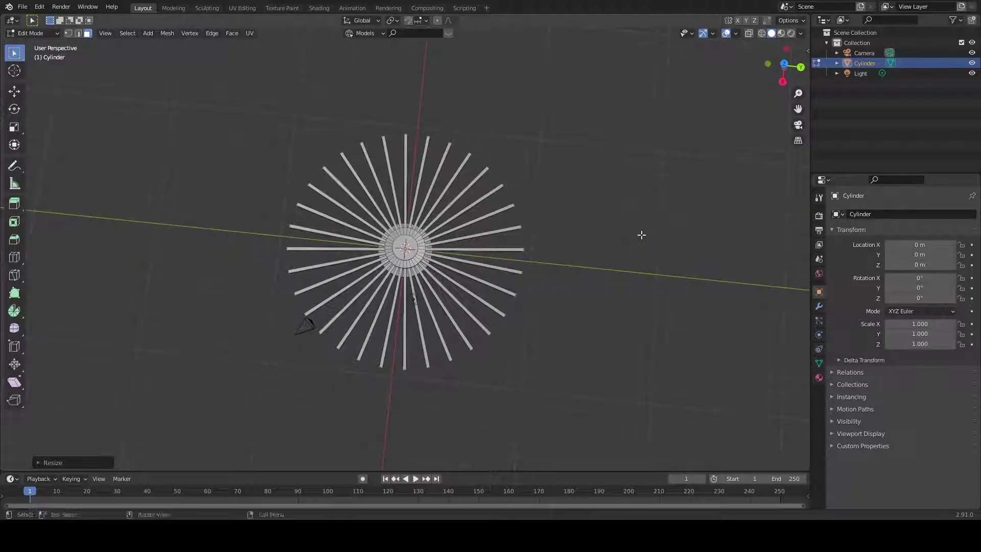
left_click(51, 33)
Return to Object Mode and add a torus mesh at the scene origin
left_click(65, 46)
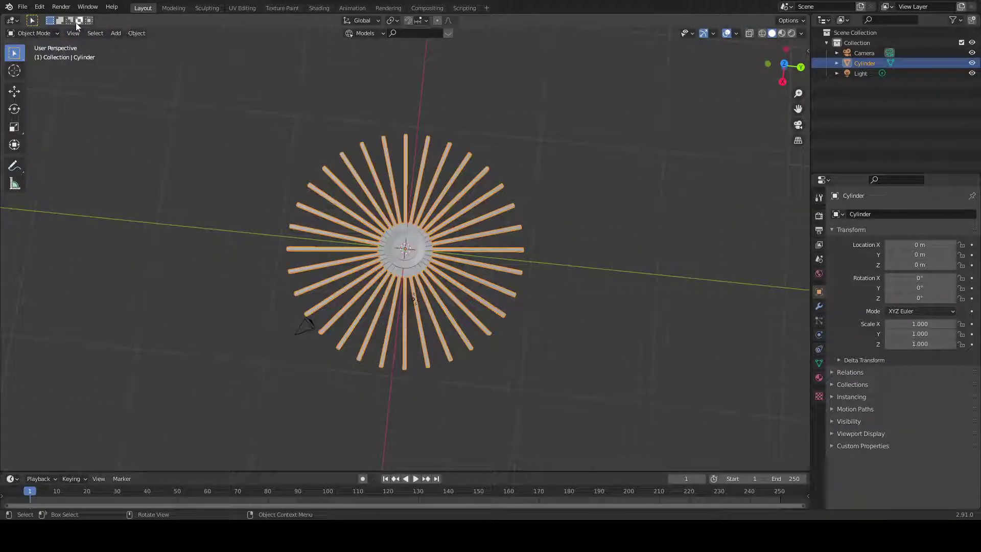
left_click(136, 33)
mouse_move(115, 33)
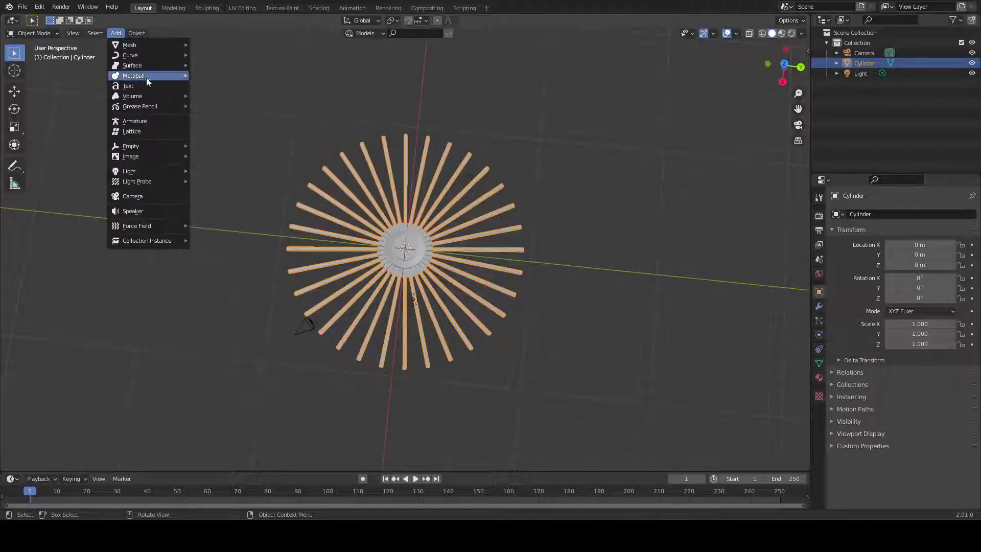
mouse_move(174, 54)
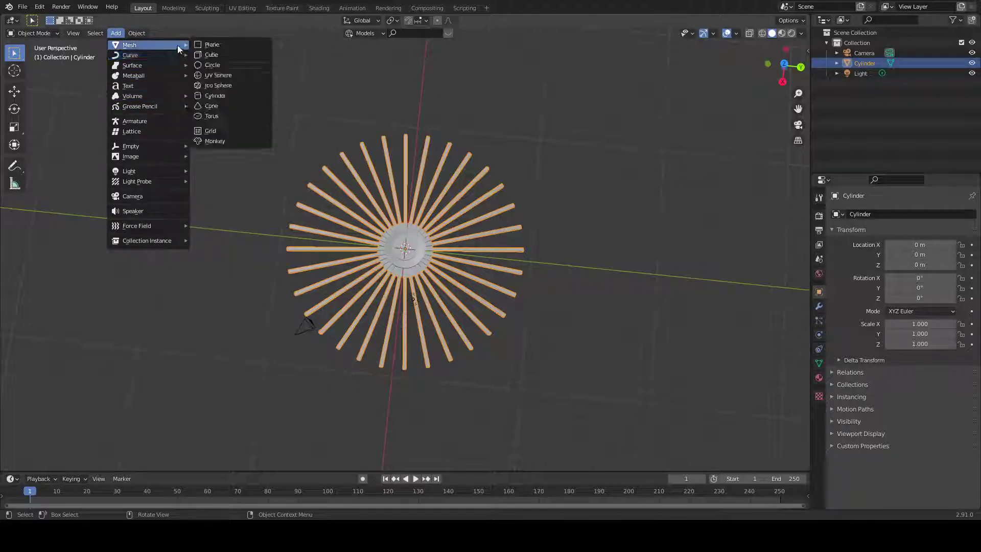
left_click(225, 113)
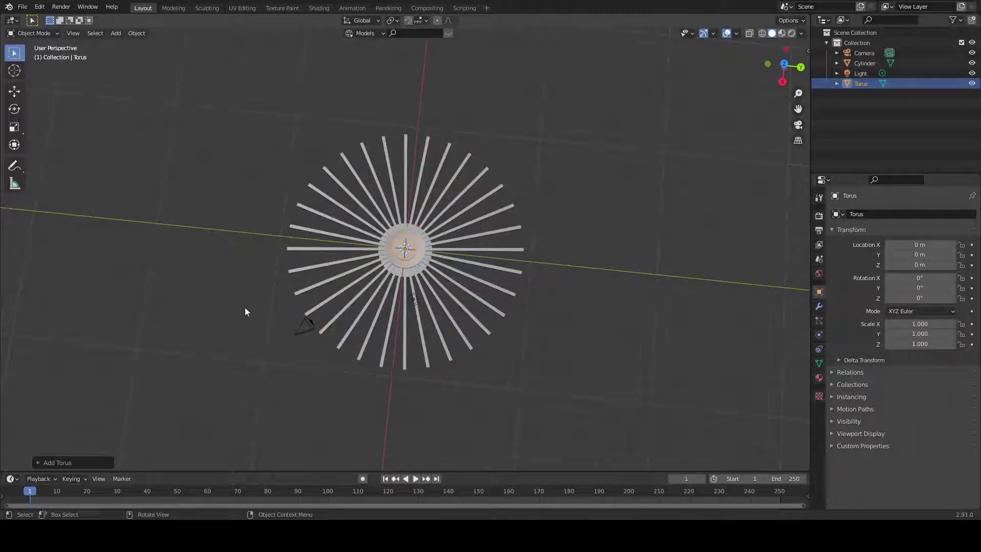
Hide the cylinder and give the torus a 9.6 m major radius and a ~0.59 m minor radius
left_click(970, 64)
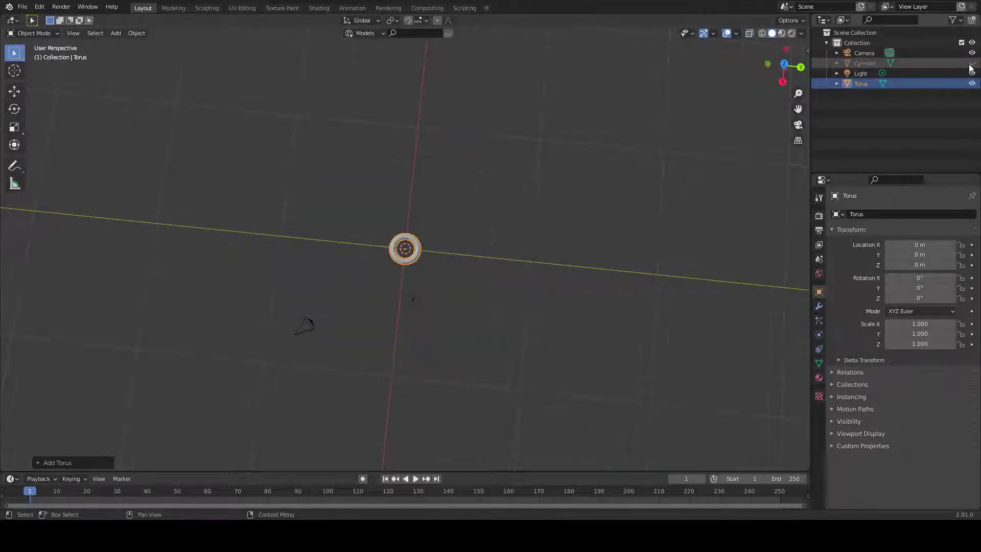
left_click(52, 462)
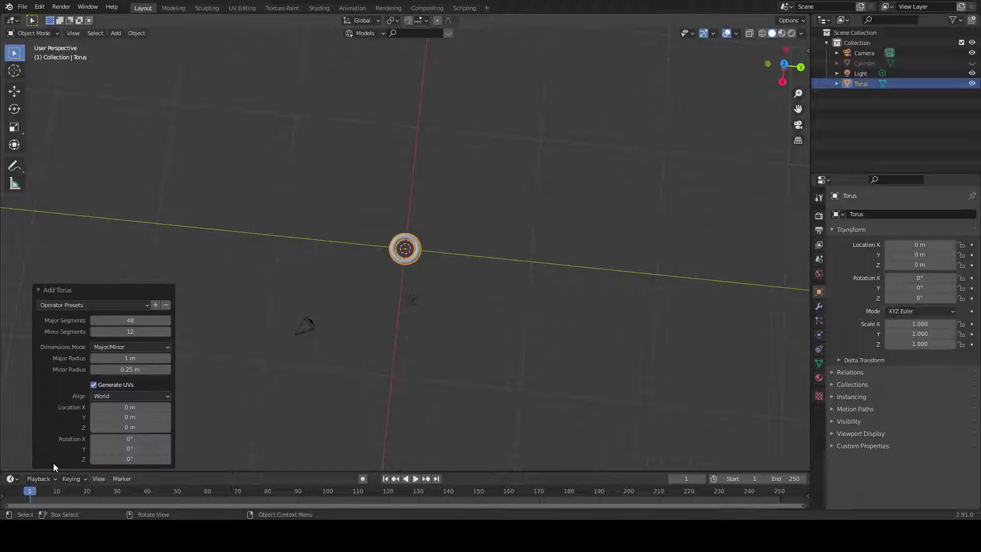
left_click(137, 359)
type("2.9")
key("Return")
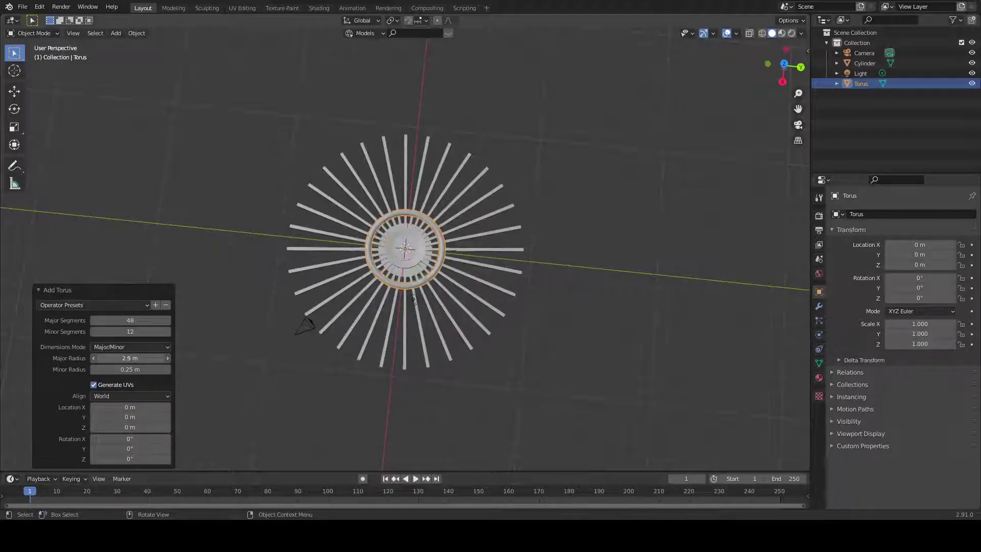
left_click_drag(134, 358, 202, 358)
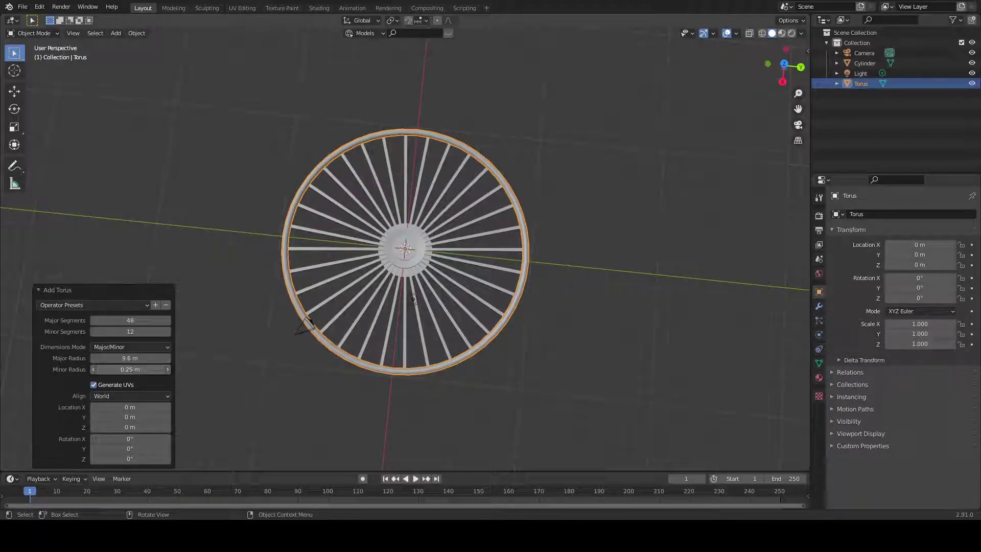
left_click_drag(121, 369, 121, 370)
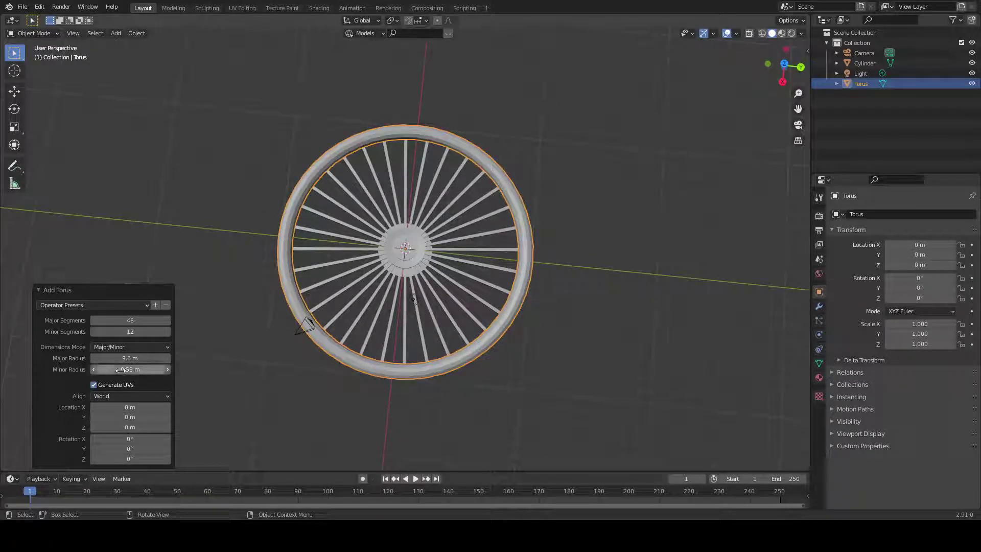
left_click(130, 160)
middle_click_drag(133, 165, 92, 158)
scroll(453, 390, "up", 8)
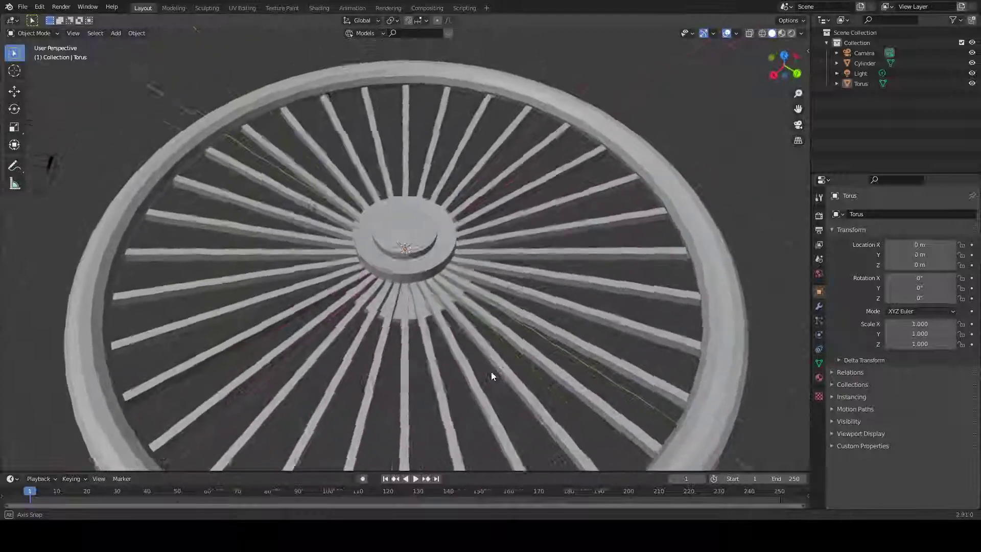
Apply Shade Smooth to the torus rim, then hide the Torus in the Outliner
middle_click_drag(492, 376, 546, 363)
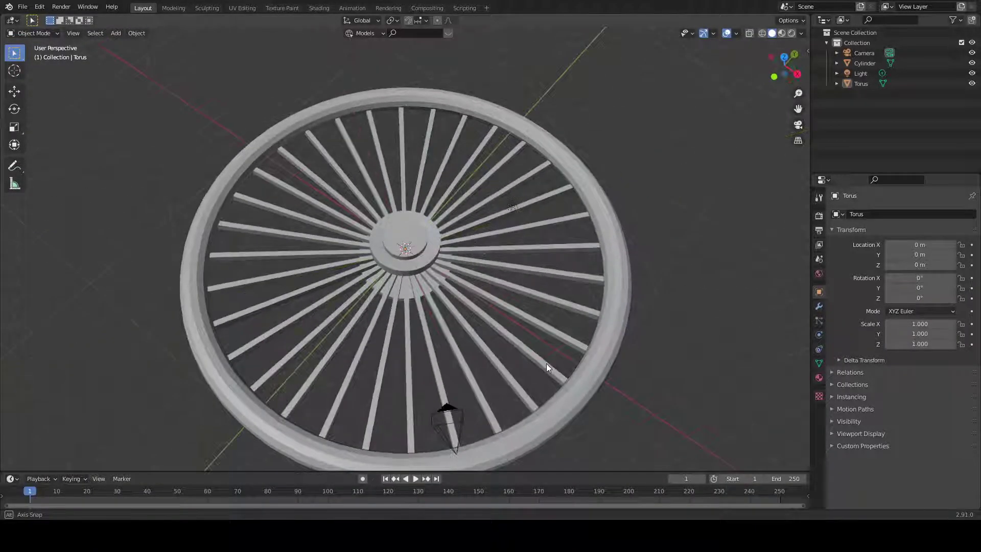
left_click(573, 390)
right_click(574, 390)
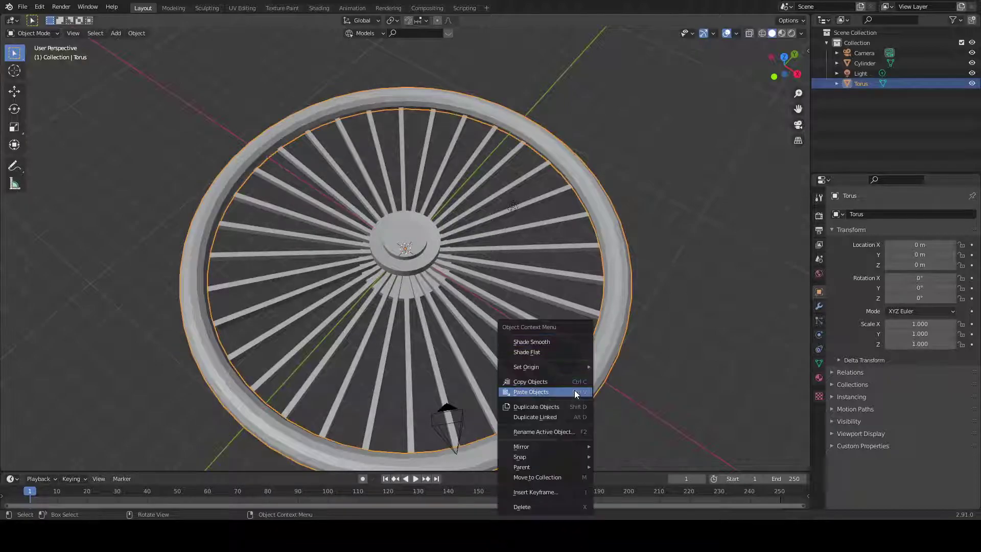
left_click(561, 341)
middle_click_drag(748, 321, 680, 225)
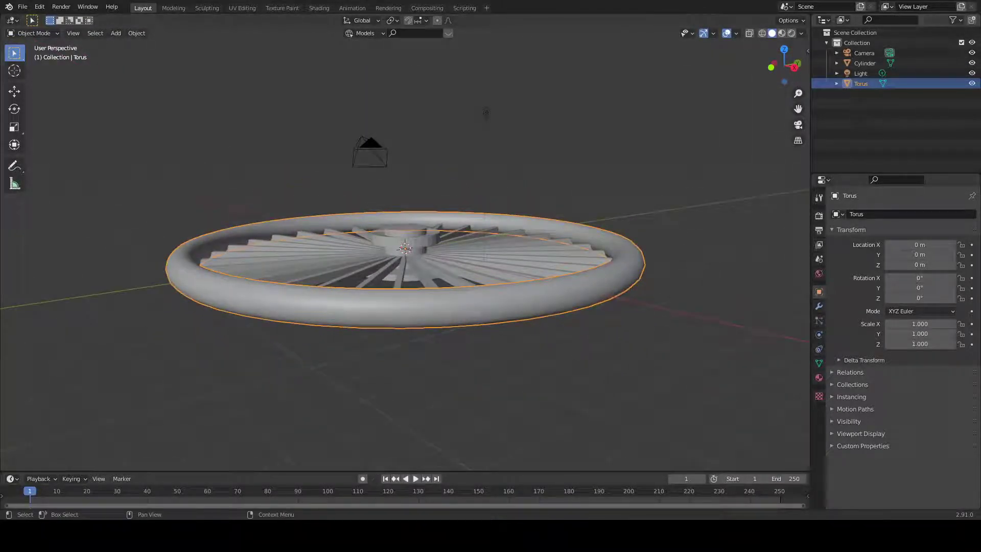
left_click(973, 83)
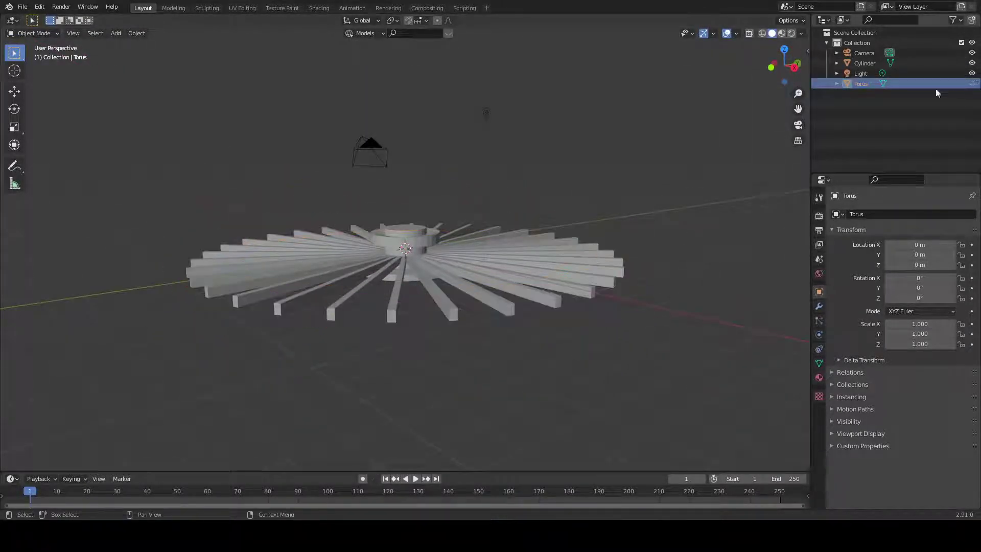
scroll(449, 343, "up", 5)
In Edit Mode, select the face loop around the cylinder's lower hub band
left_click(440, 231)
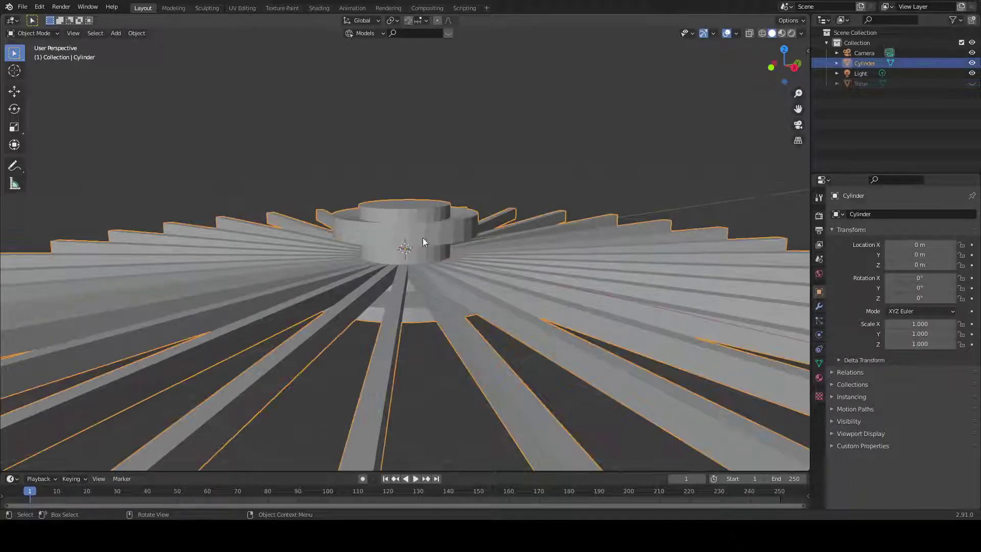
key("Tab")
scroll(490, 199, "up", 3)
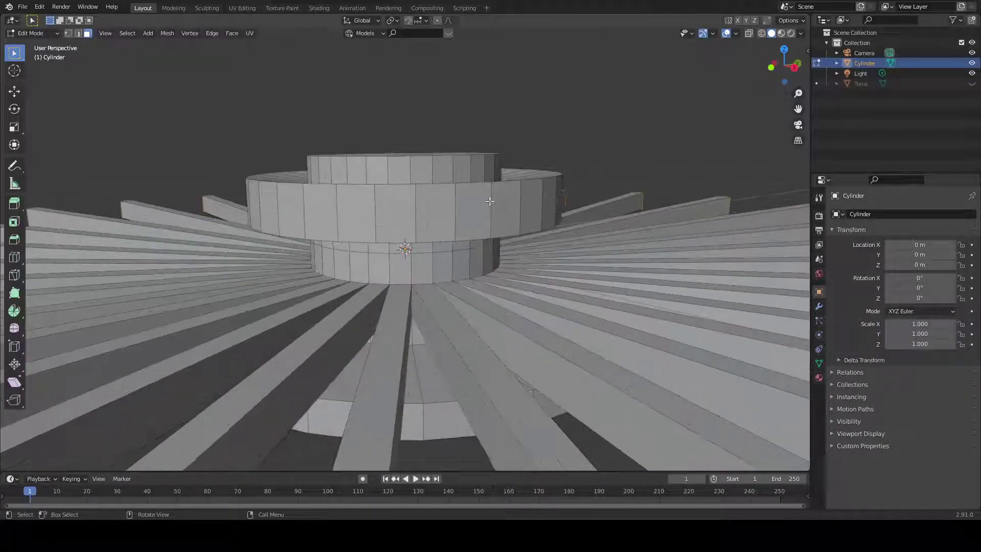
middle_click_drag(515, 219, 517, 265)
left_click(473, 302)
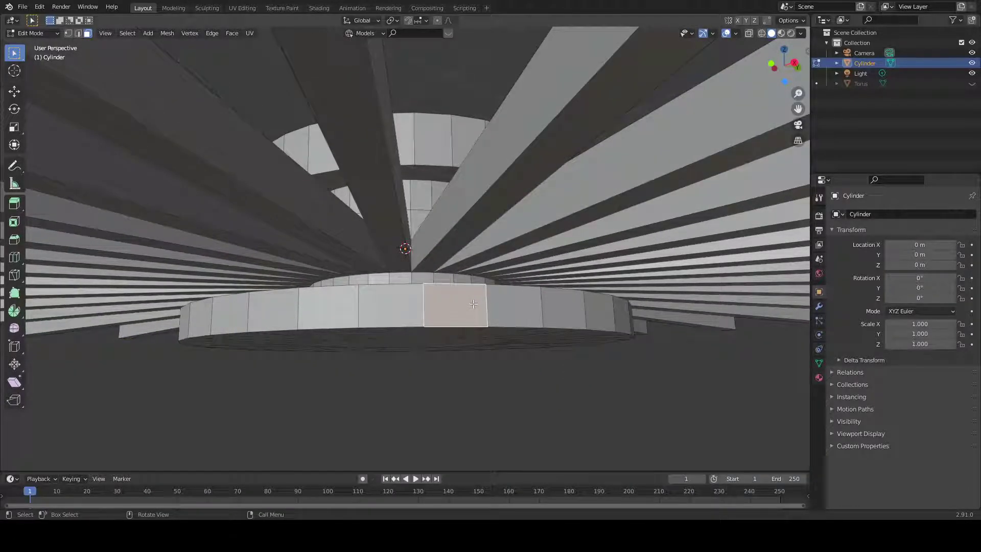
left_click(473, 304, "alt")
middle_click_drag(510, 361, 573, 435)
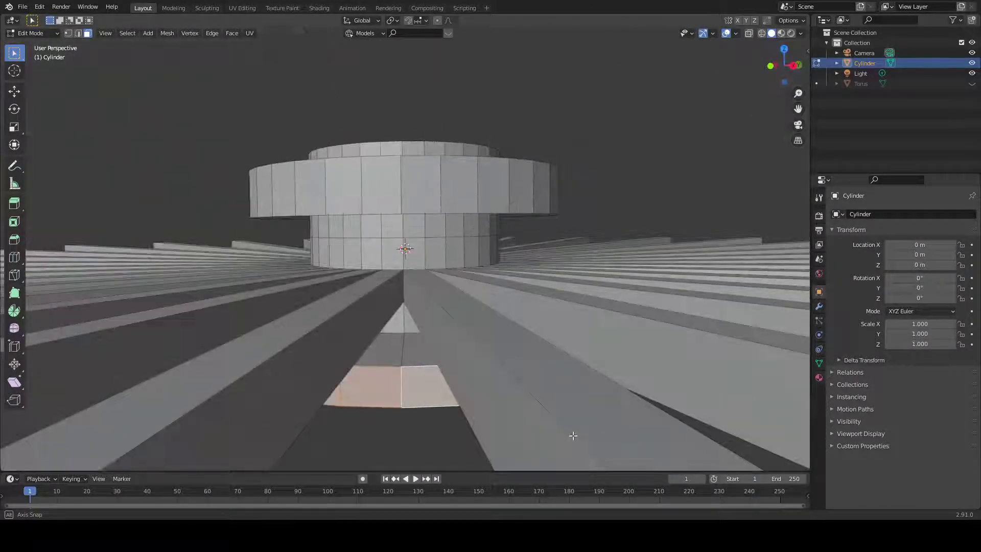
Scale the band's face ring up by 3.441, then down by 0.252
key("s")
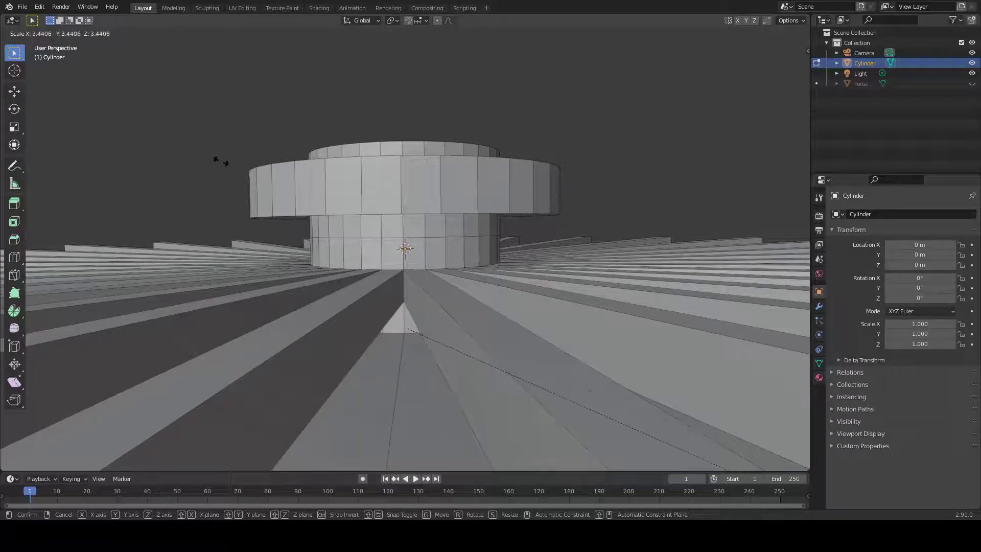
left_click(219, 161)
scroll(222, 162, "down", 8)
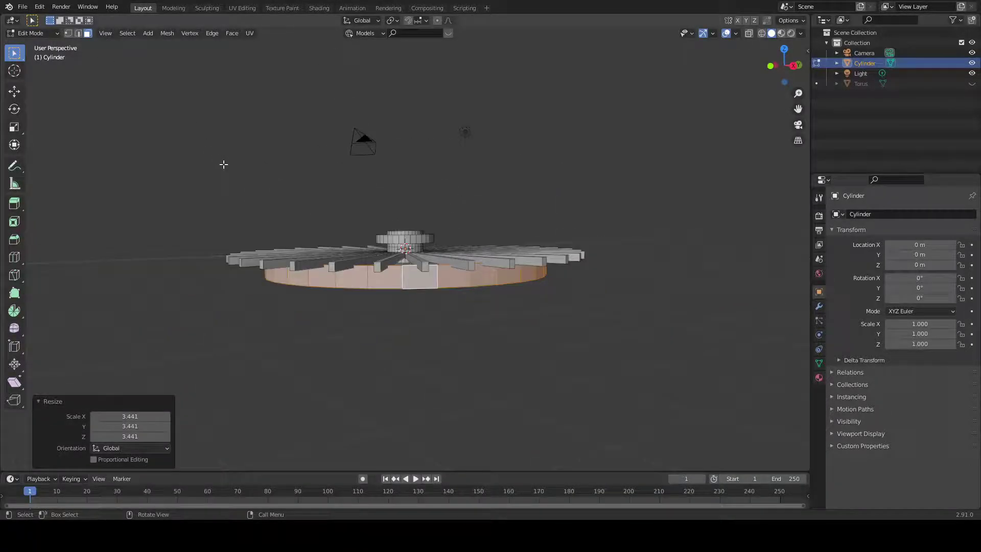
key("s")
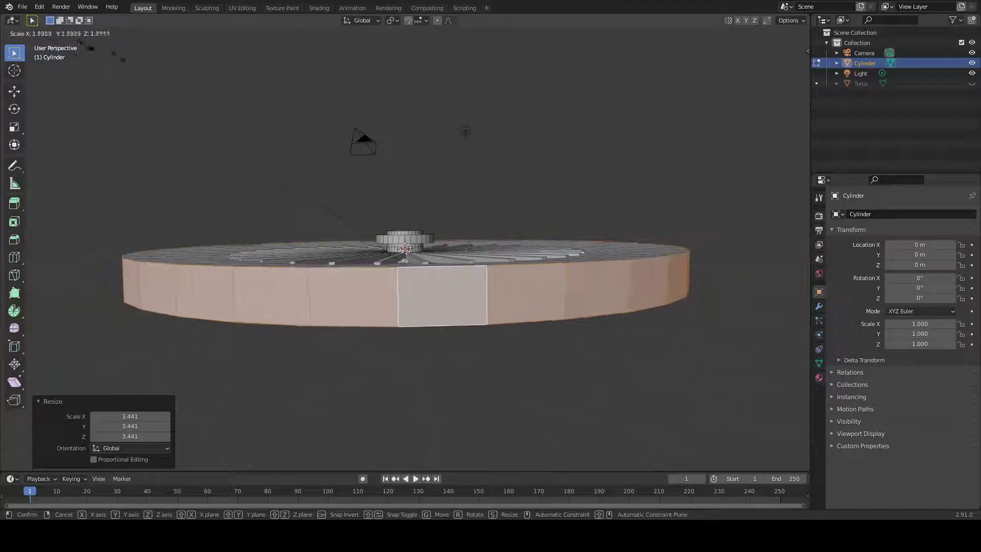
left_click(429, 305)
scroll(477, 275, "up", 6)
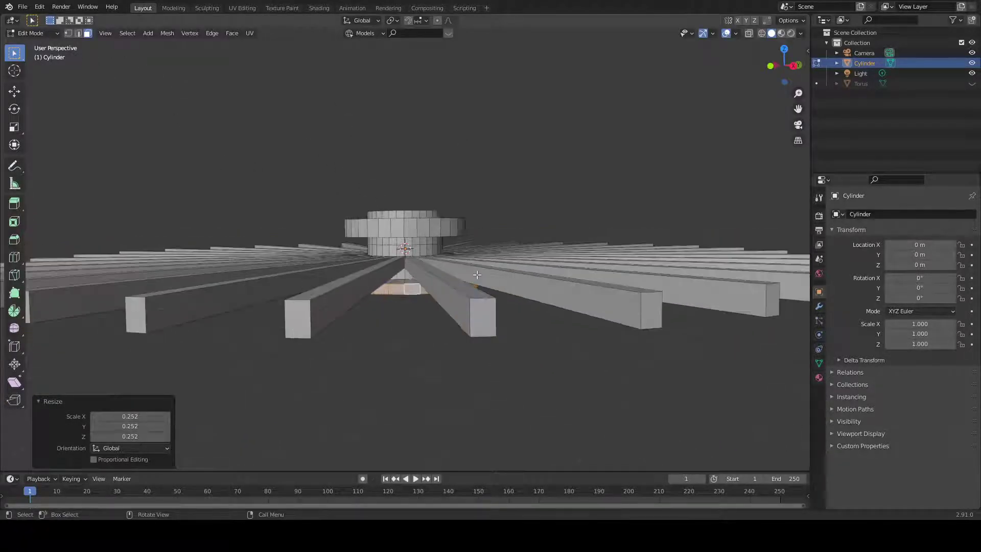
middle_click_drag(477, 274, 443, 334)
scroll(442, 327, "up", 4)
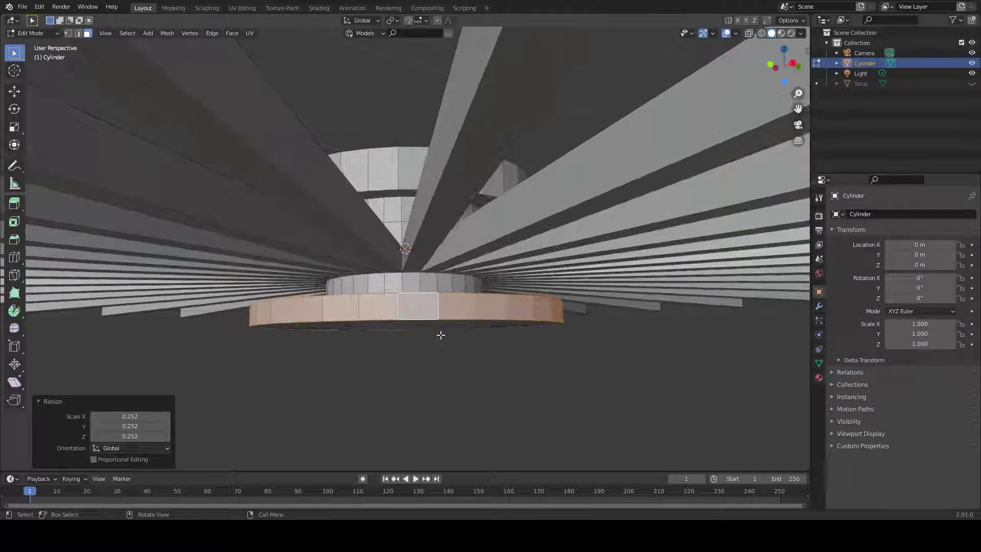
middle_click_drag(444, 311, 445, 324)
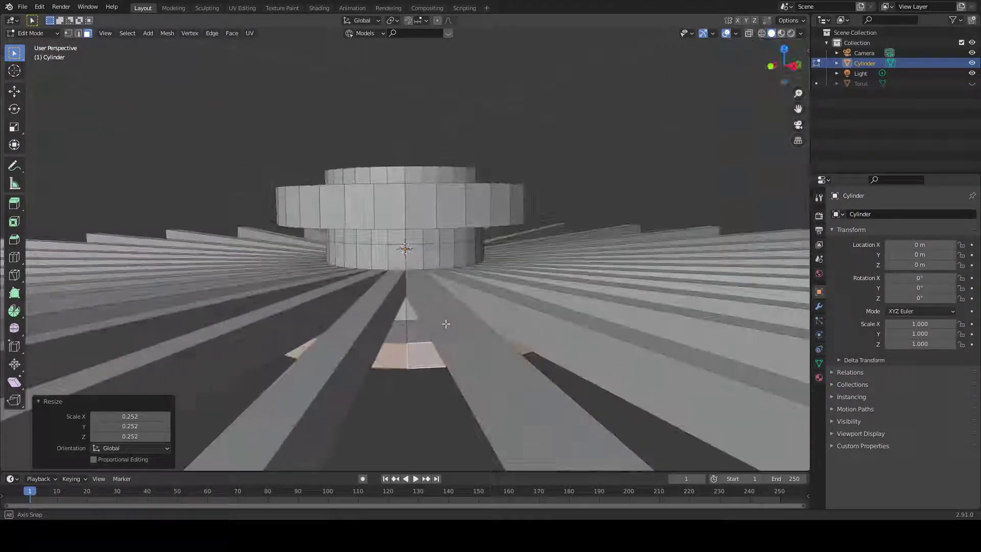
scroll(446, 325, "down", 4)
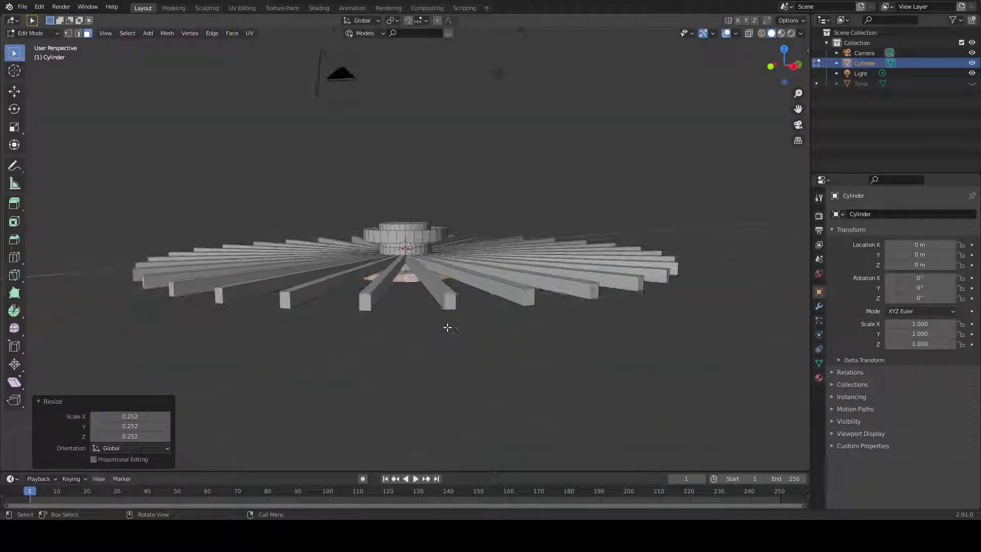
scroll(450, 327, "up", 4)
middle_click_drag(456, 326, 438, 333)
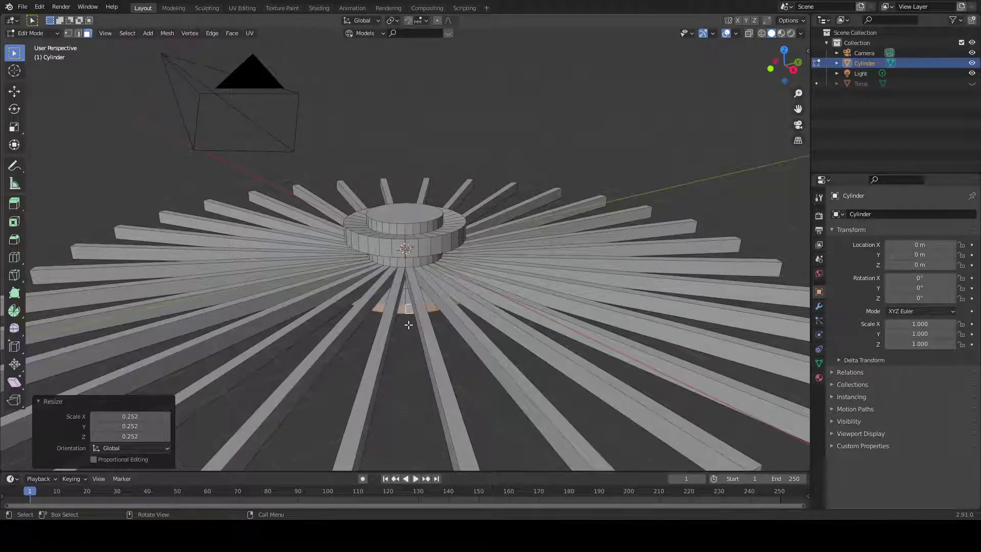
scroll(406, 325, "down", 3)
scroll(412, 325, "up", 3)
scroll(419, 324, "down", 4)
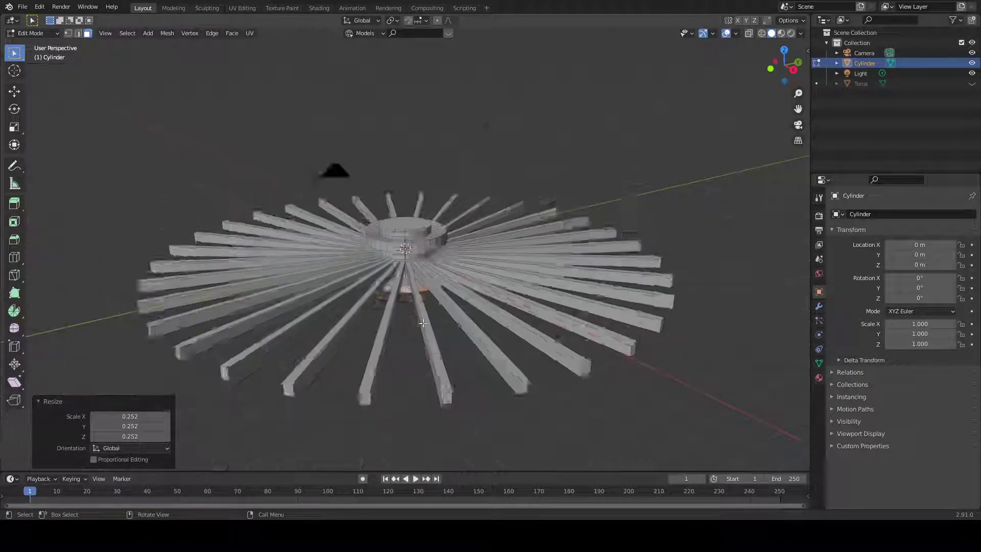